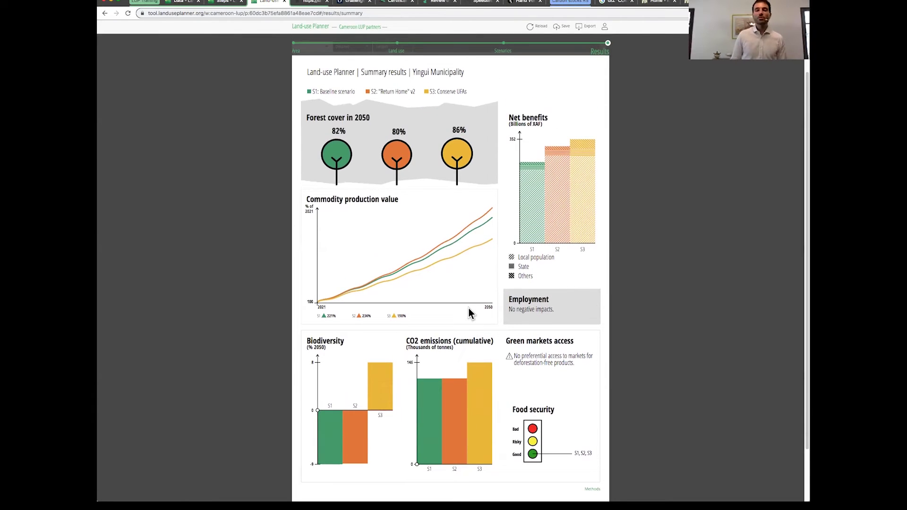
scroll(468, 308, down, 3)
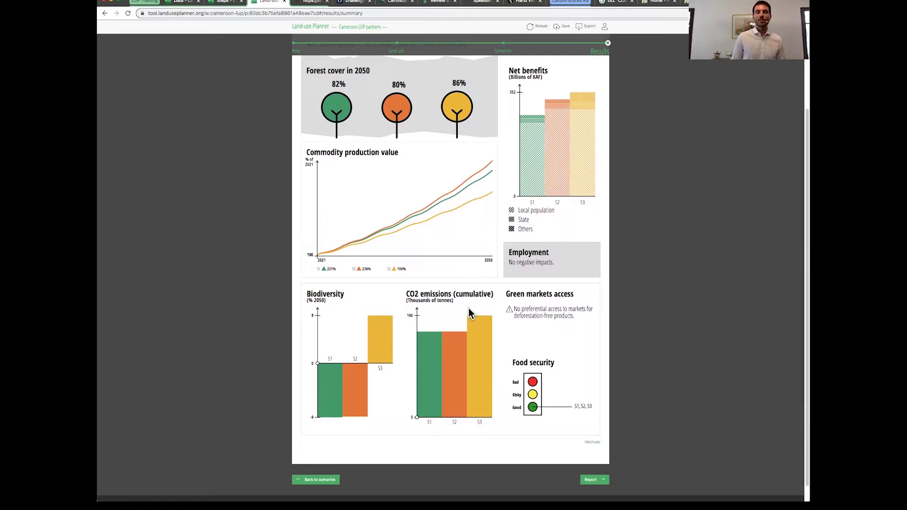
scroll(468, 311, down, 1)
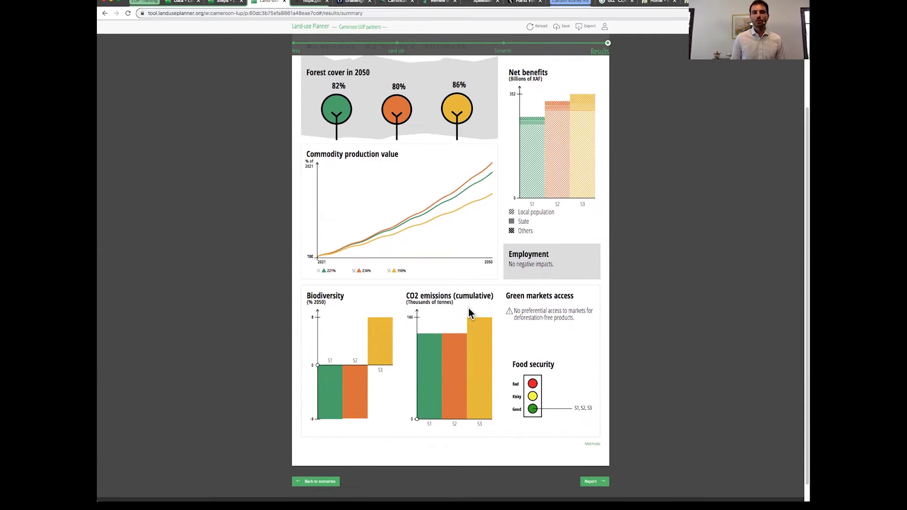
scroll(468, 308, up, 1)
scroll(469, 312, up, 2)
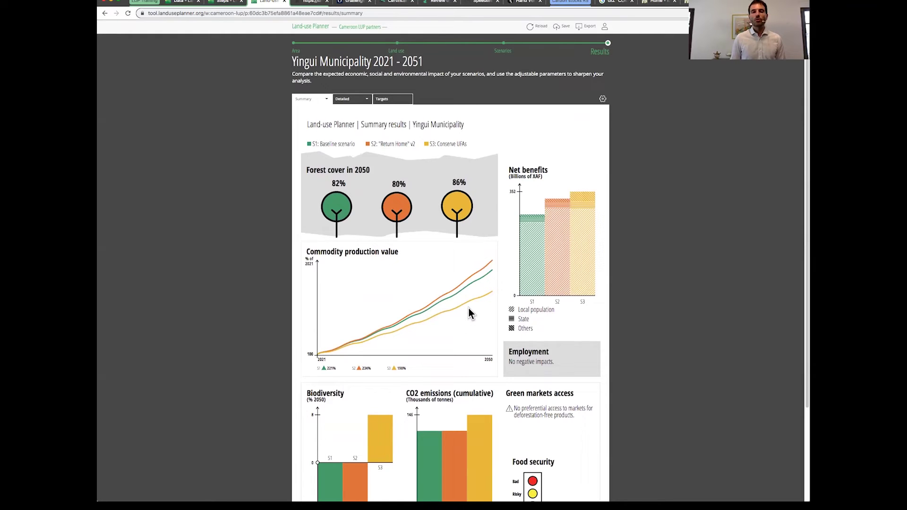
scroll(468, 311, down, 2)
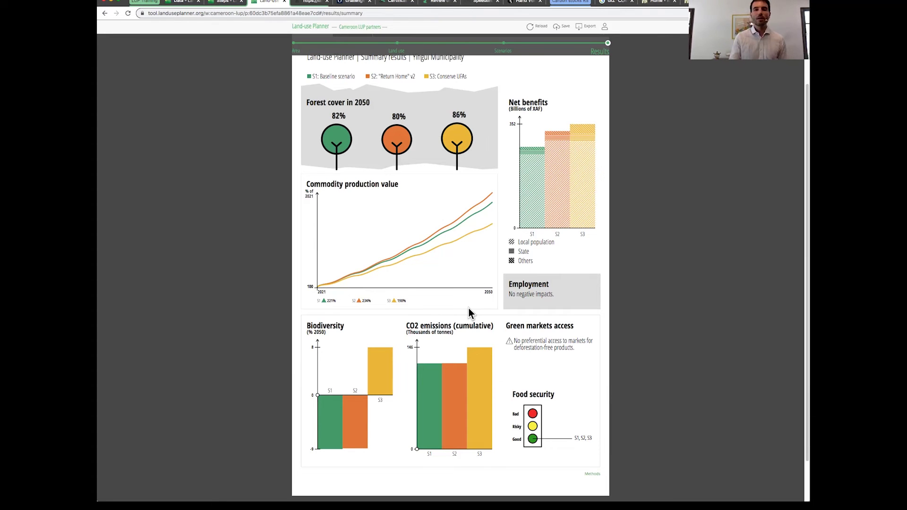
scroll(468, 308, up, 2)
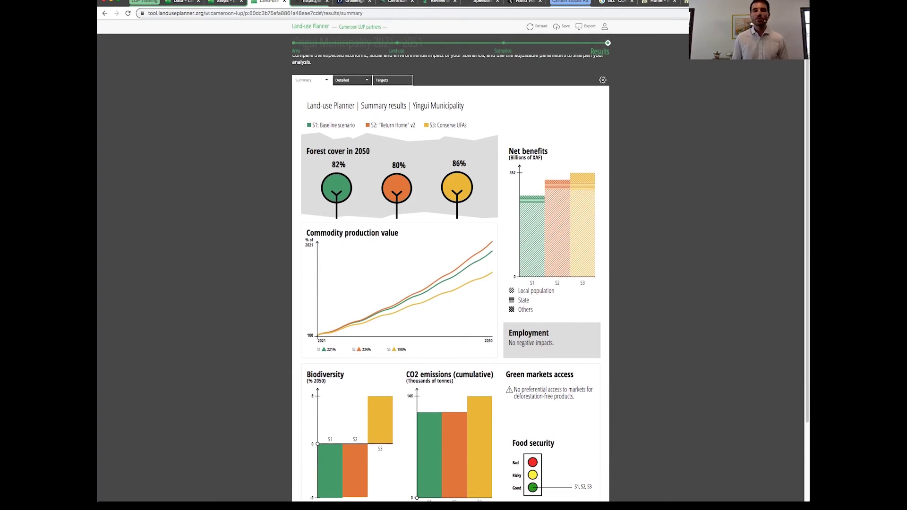
Reopen the Yingui Municipality land-use list and edit Cocoa Agroforestry within the Cocoa Agroforestry + Cocoyam unit
click(386, 48)
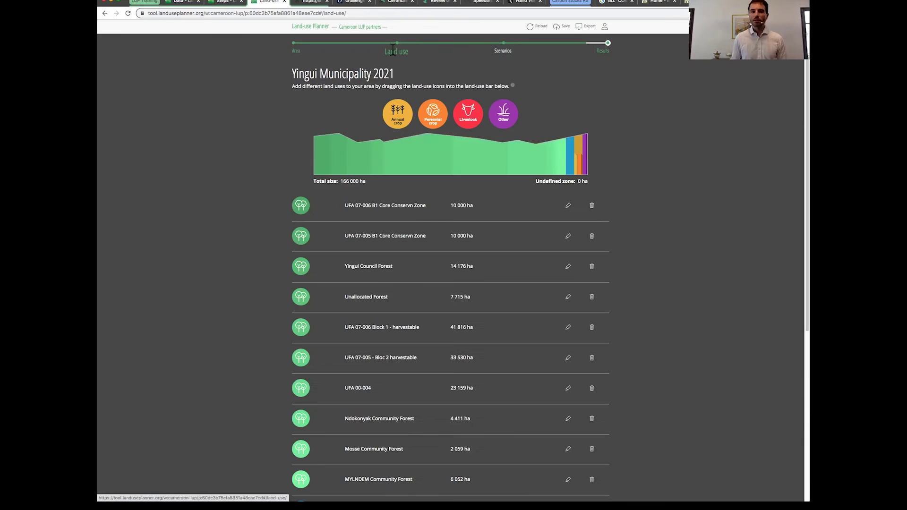
scroll(427, 285, down, 1)
scroll(430, 289, down, 3)
scroll(430, 289, down, 3)
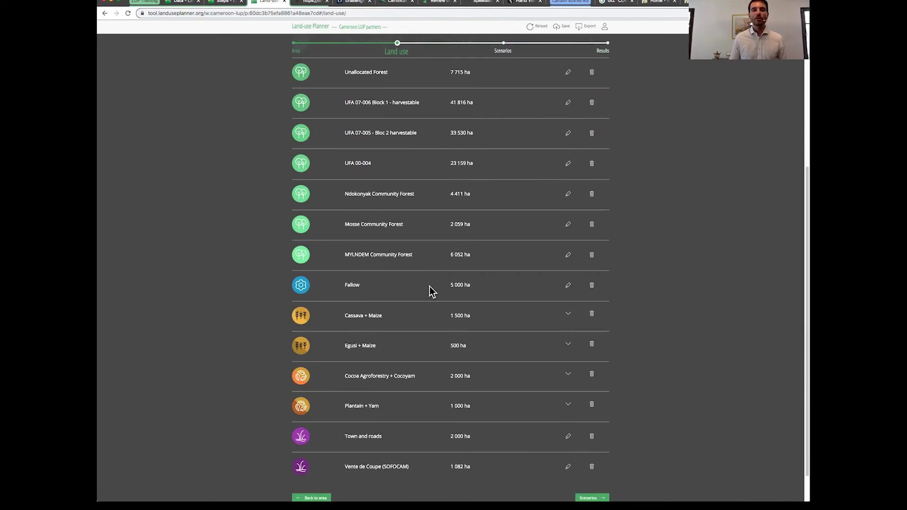
scroll(430, 289, down, 1)
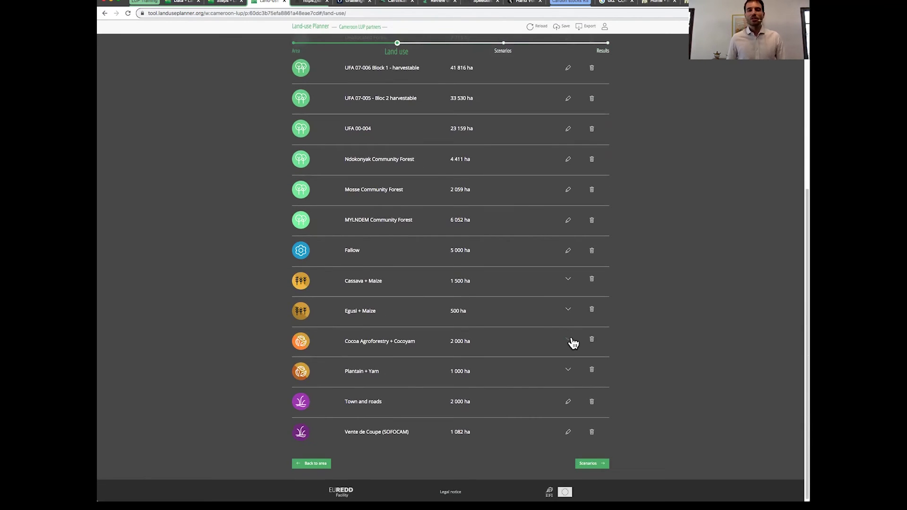
click(560, 345)
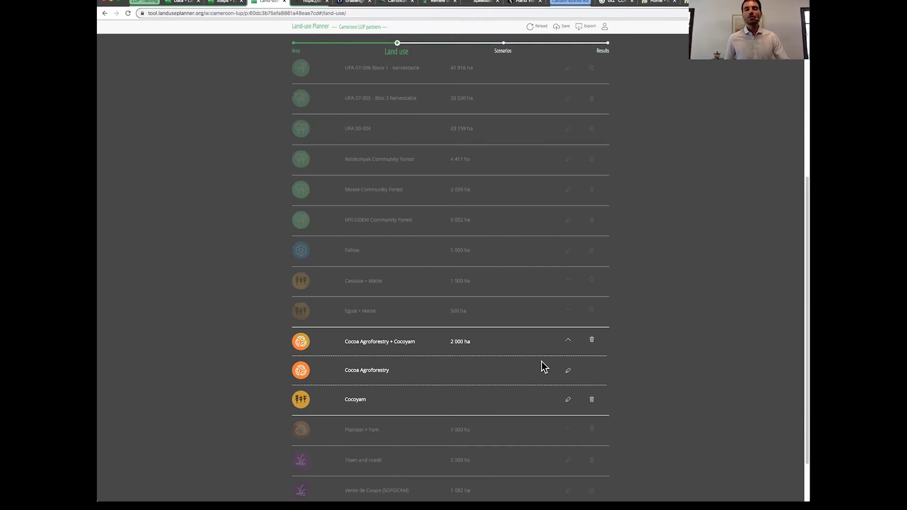
click(569, 371)
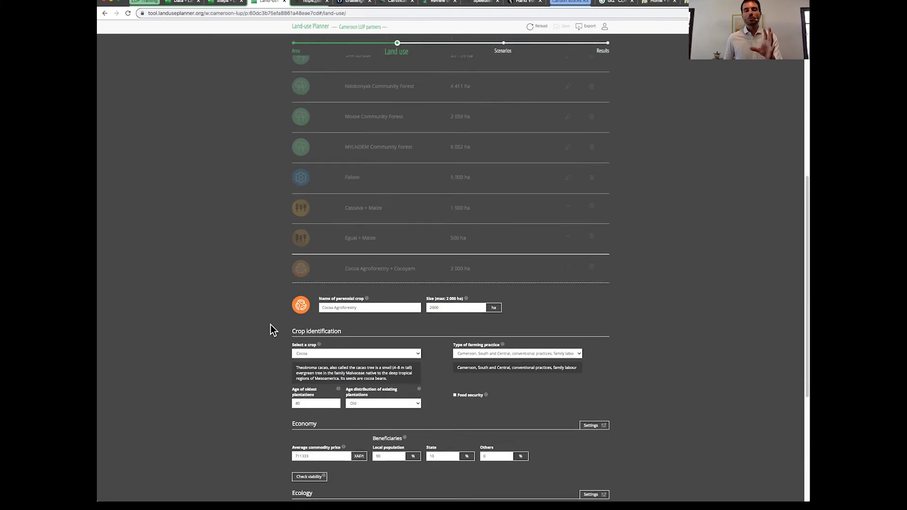
scroll(270, 325, down, 3)
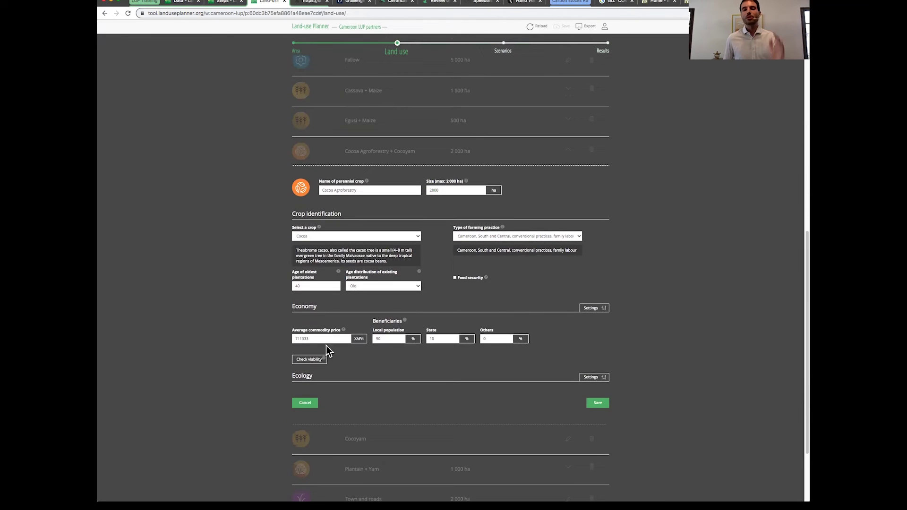
Display Cocoa Agroforestry's yield and costs, then its ecology: 25 trees/ha, 100 tC/ha, 50% biodiversity
click(593, 308)
scroll(507, 308, down, 2)
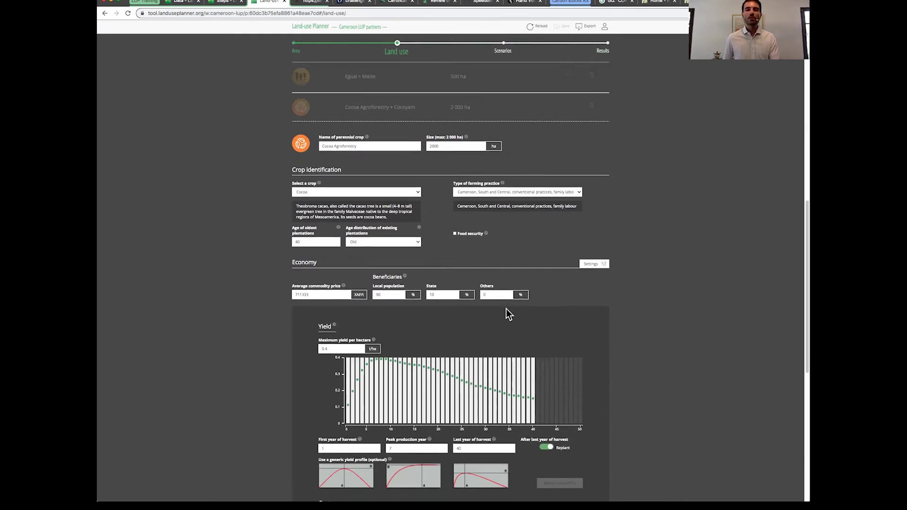
scroll(506, 310, down, 1)
scroll(506, 310, down, 2)
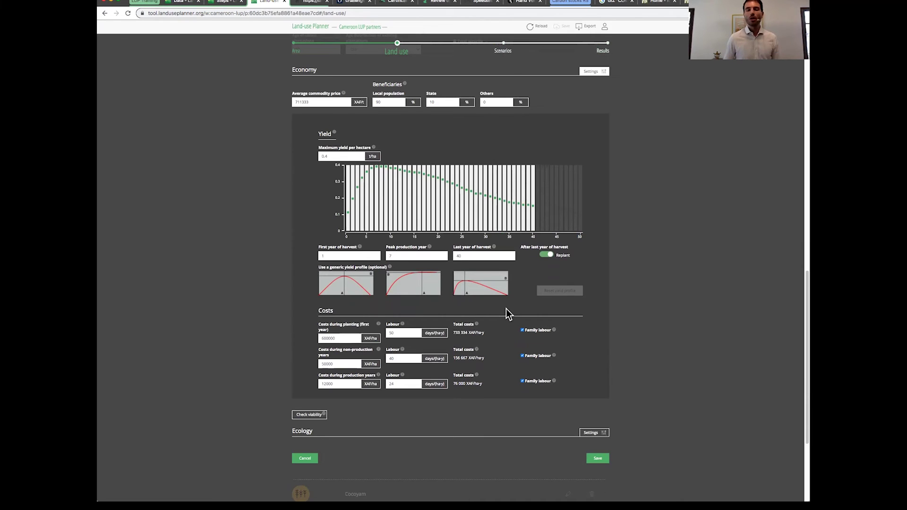
scroll(505, 309, down, 1)
scroll(506, 309, down, 3)
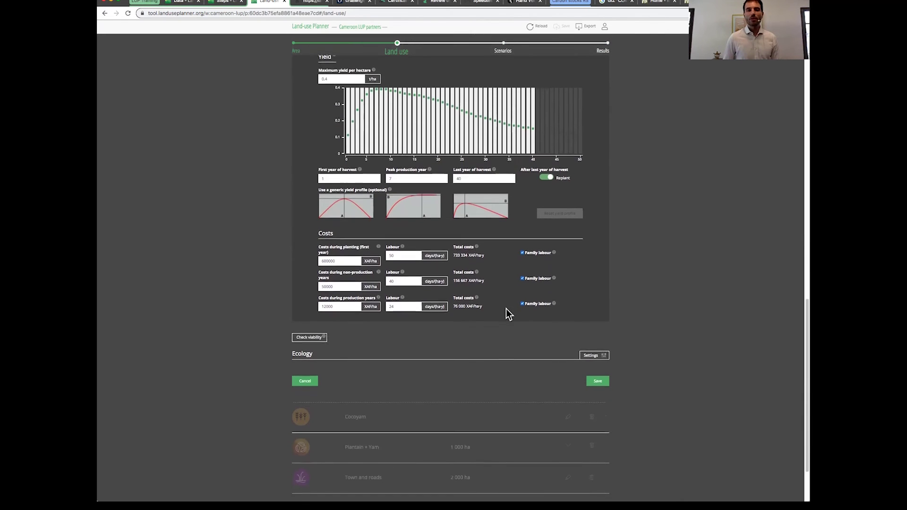
scroll(506, 309, down, 2)
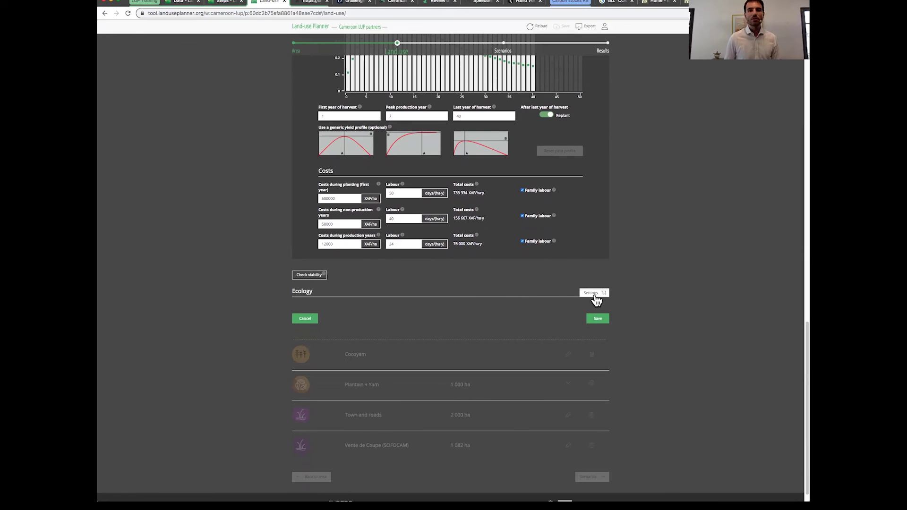
click(594, 293)
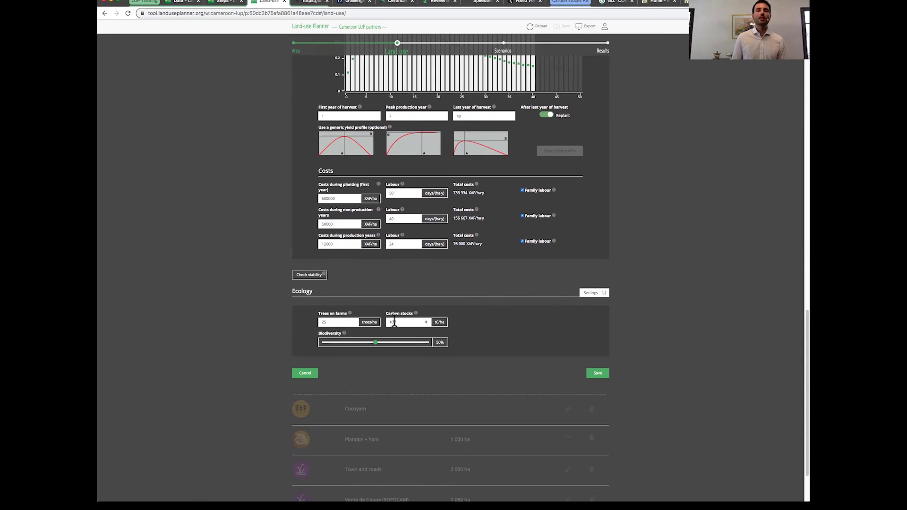
Save the Cocoa Agroforestry crop and edit the UFA 07-005 - Bloc 2 harvestable forest
click(598, 376)
scroll(594, 381, up, 4)
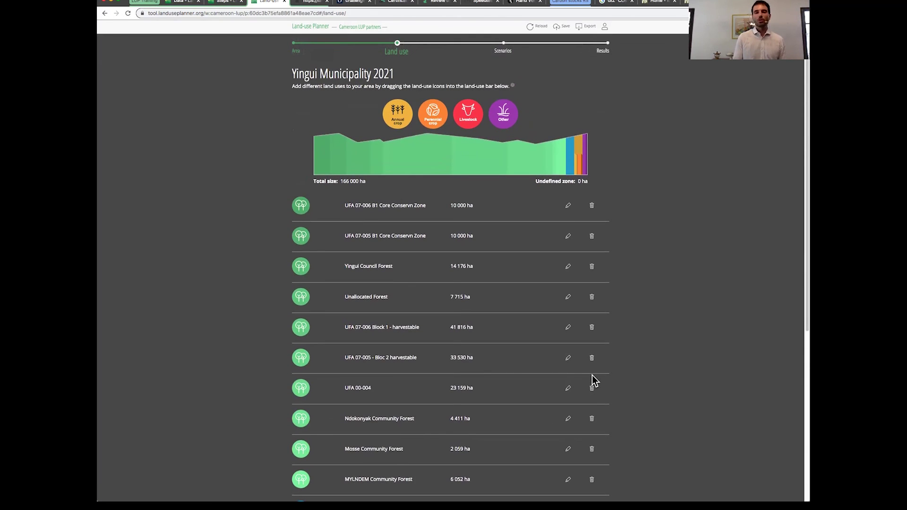
click(568, 361)
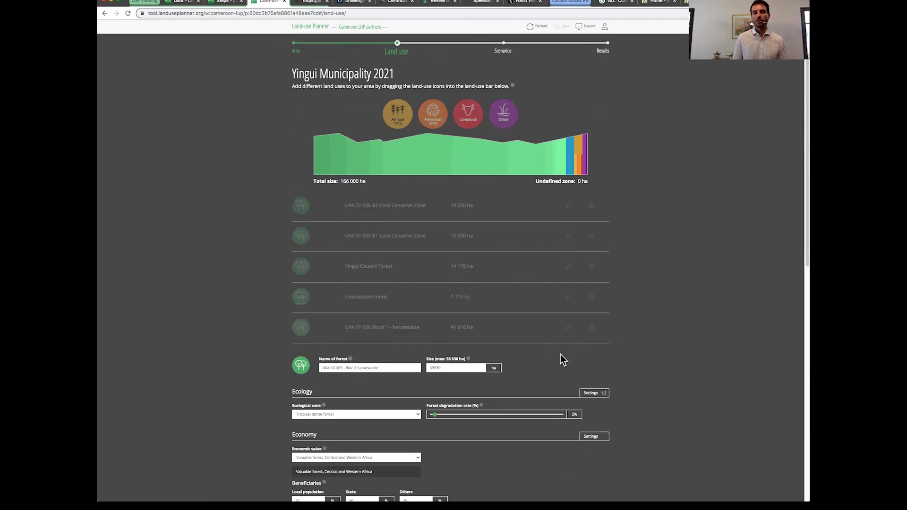